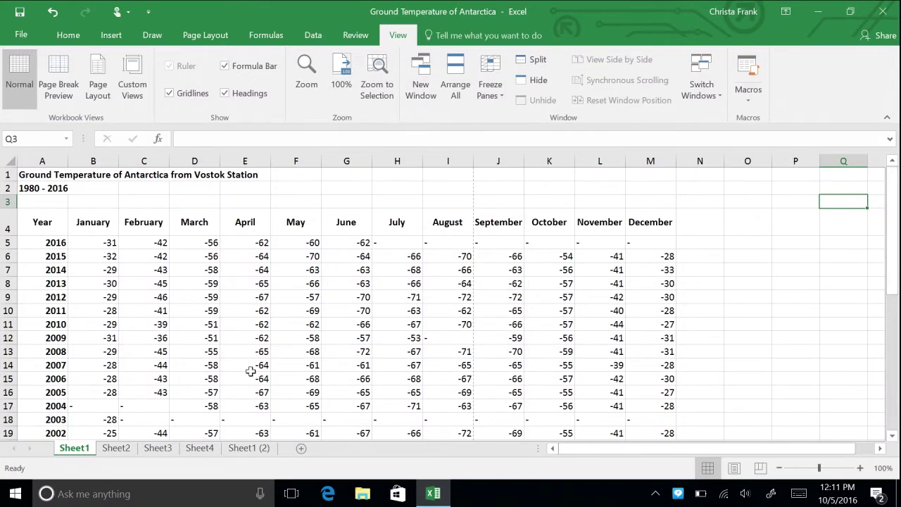
# Open the context menu of the Sheet1 tab in the Antarctica temperature workbook.
pyautogui.rightClick(87, 447)
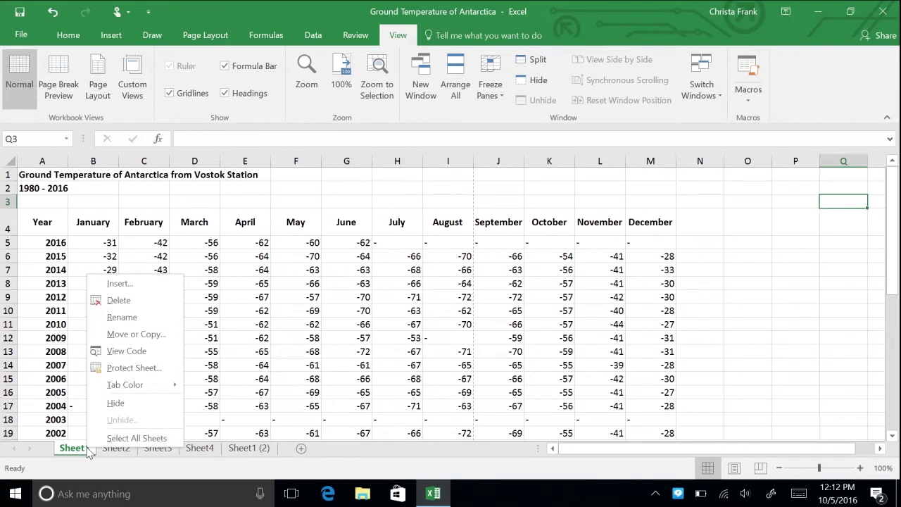
# Give Sheet1 a turquoise tab colour and Sheet2 a yellow one, then return to Sheet1.
pyautogui.moveTo(156, 383)
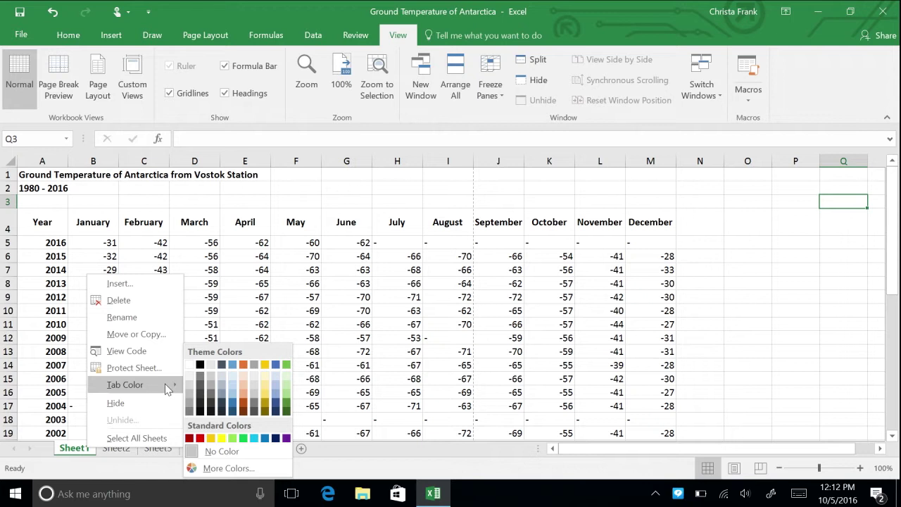
pyautogui.click(254, 438)
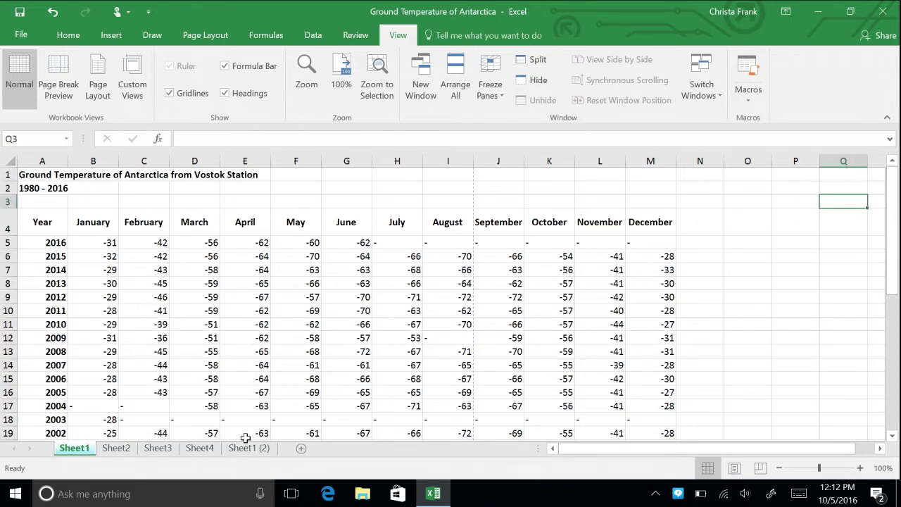
pyautogui.rightClick(118, 449)
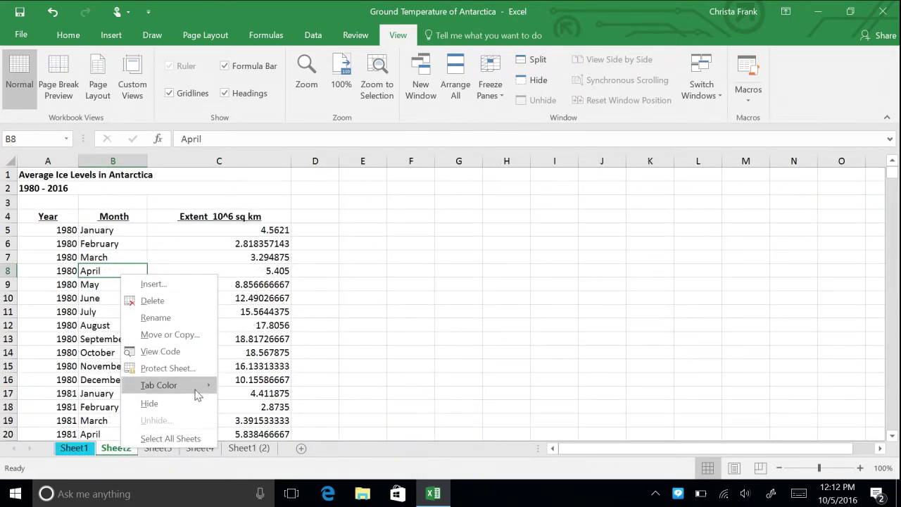
pyautogui.moveTo(203, 390)
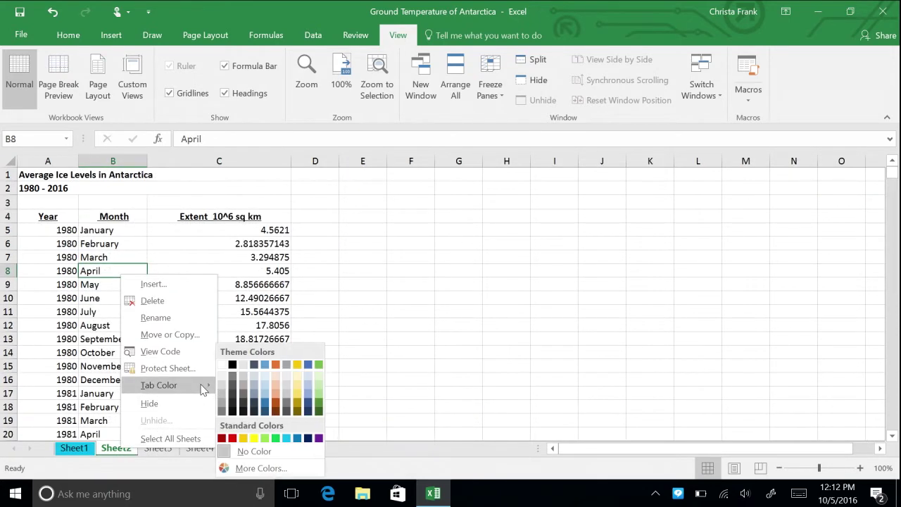
pyautogui.click(254, 438)
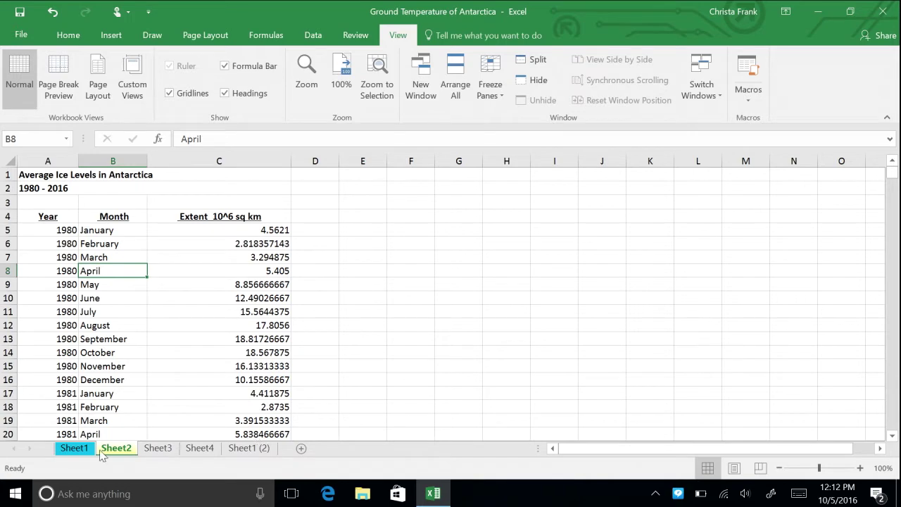
pyautogui.click(75, 448)
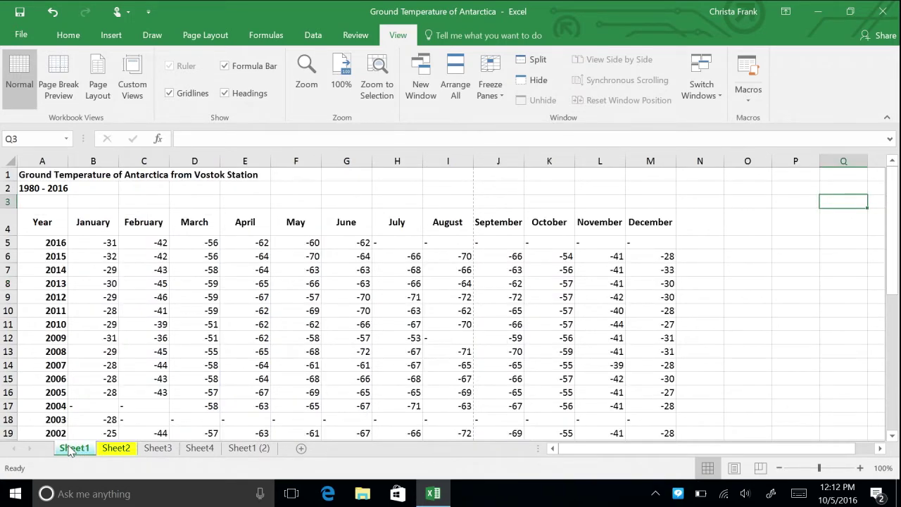
# Rename Sheet1 to 'Temperature' and Sheet2 to 'Ice Levels'.
pyautogui.rightClick(70, 451)
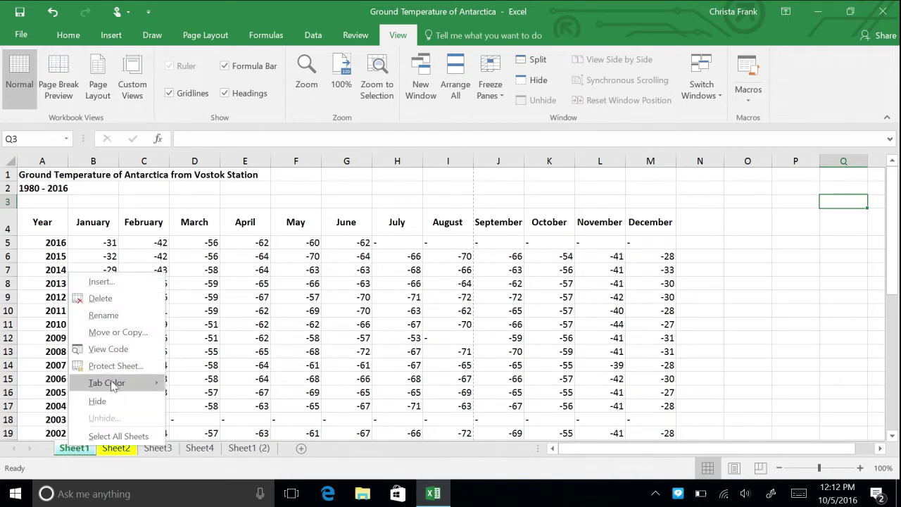
pyautogui.click(121, 316)
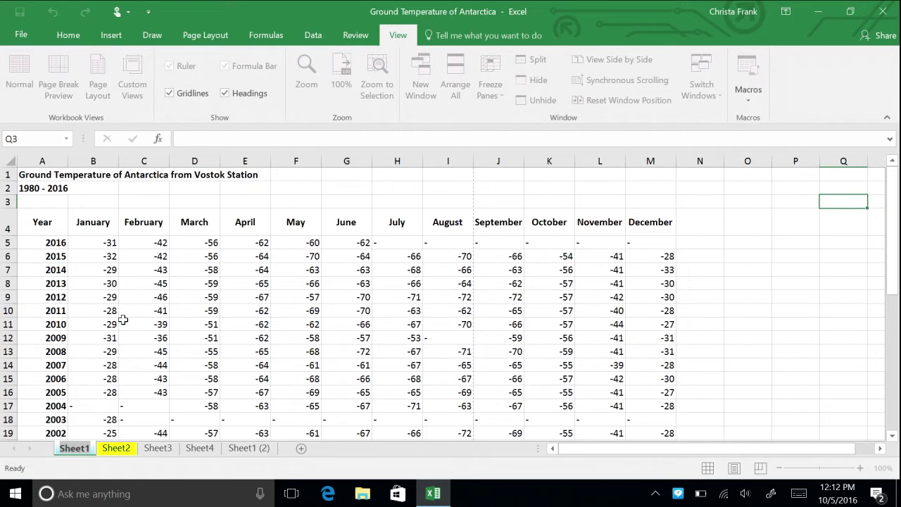
pyautogui.write('Tempera')
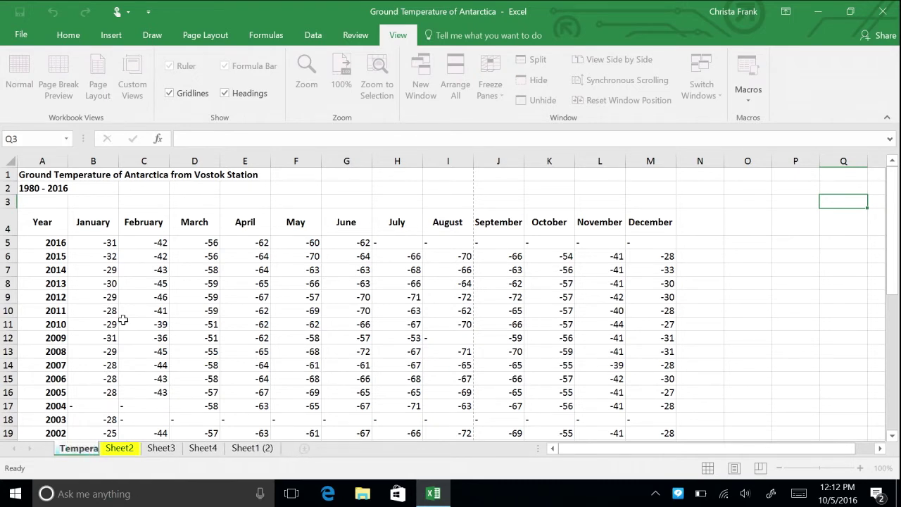
pyautogui.write('ture')
pyautogui.press('Return')
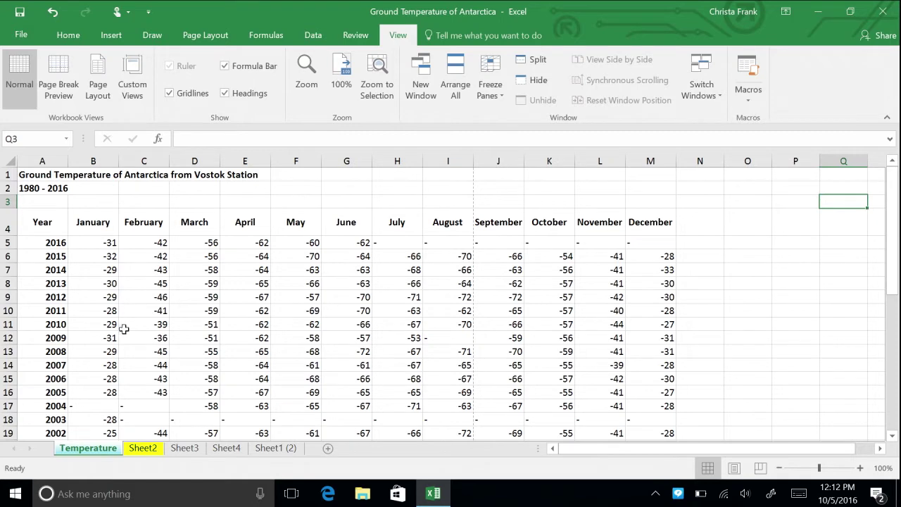
pyautogui.click(143, 448)
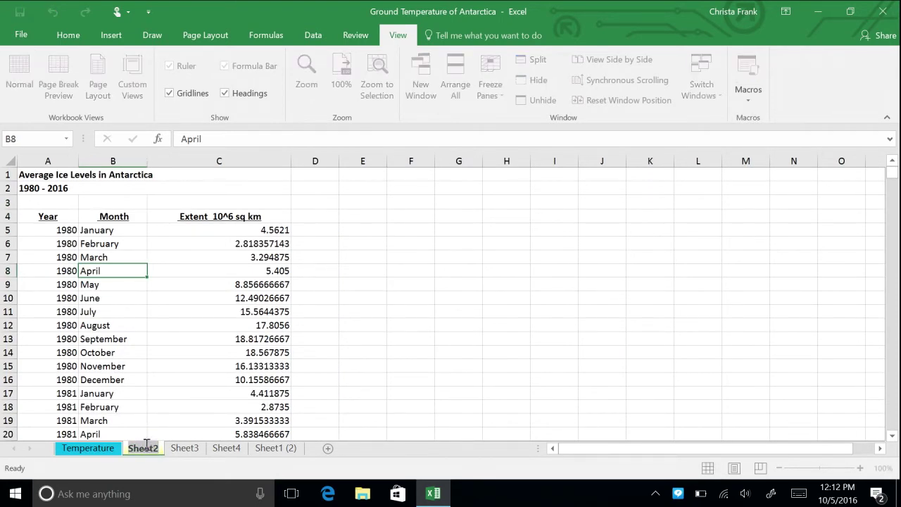
pyautogui.doubleClick(142, 449)
pyautogui.write('Ice')
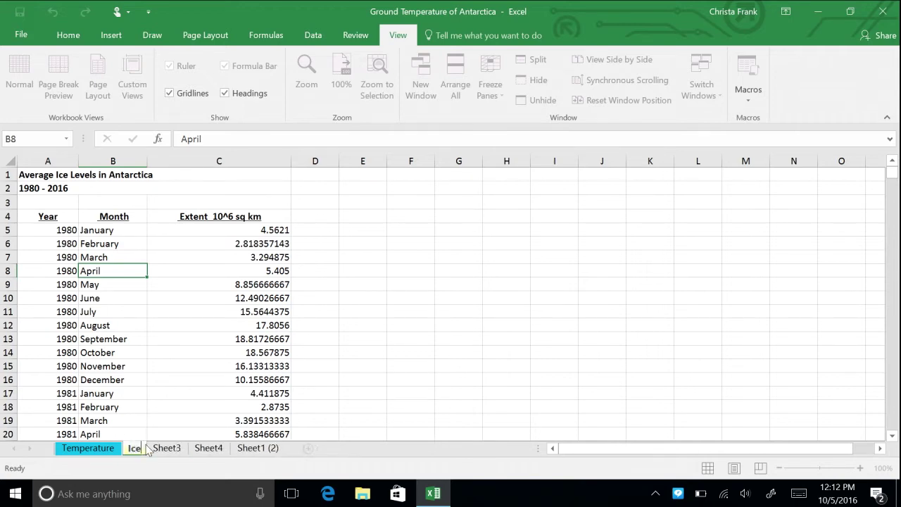
pyautogui.write(' Levels')
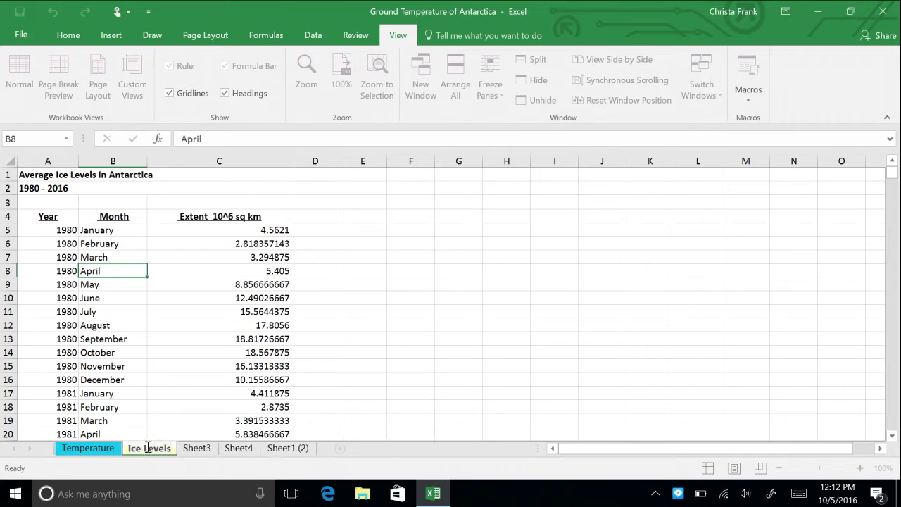
pyautogui.press('Return')
# Rename the remaining sheets to 'Students', '2015' and 'Trends'.
pyautogui.click(197, 448)
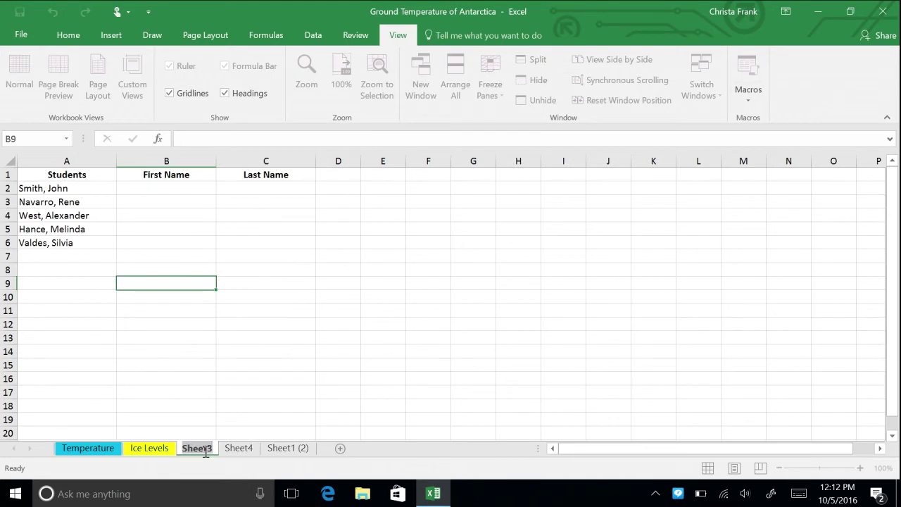
pyautogui.write('Students')
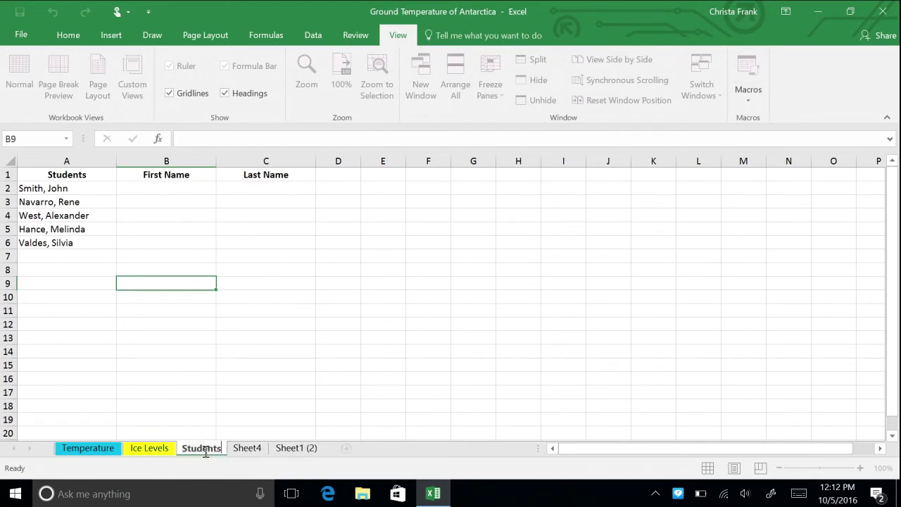
pyautogui.click(248, 448)
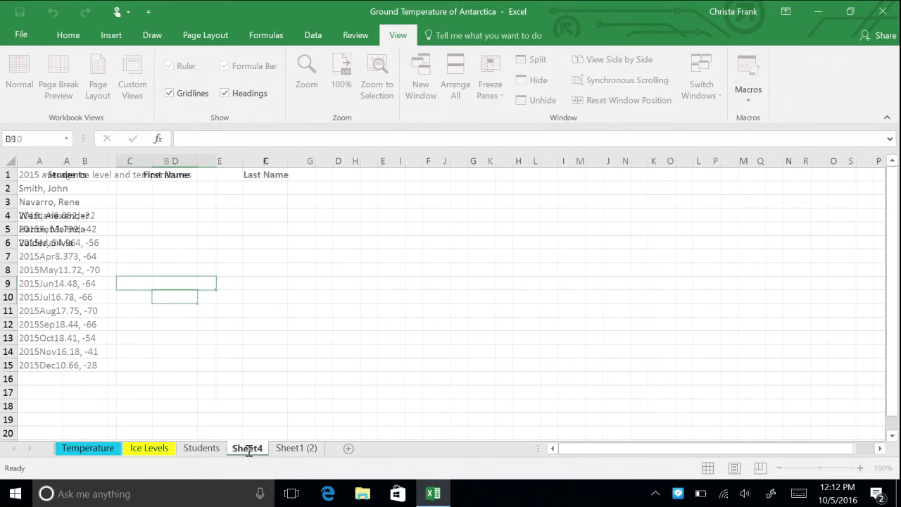
pyautogui.doubleClick(248, 448)
pyautogui.write('2015')
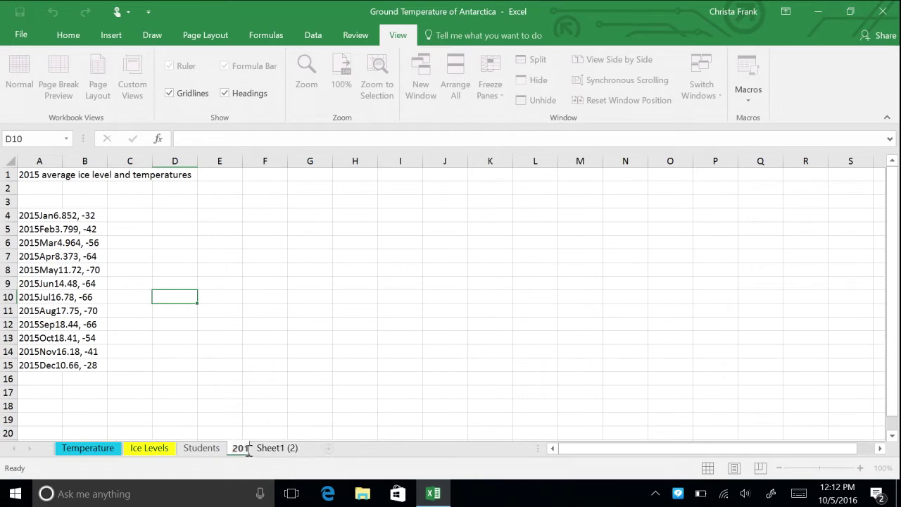
pyautogui.doubleClick(289, 448)
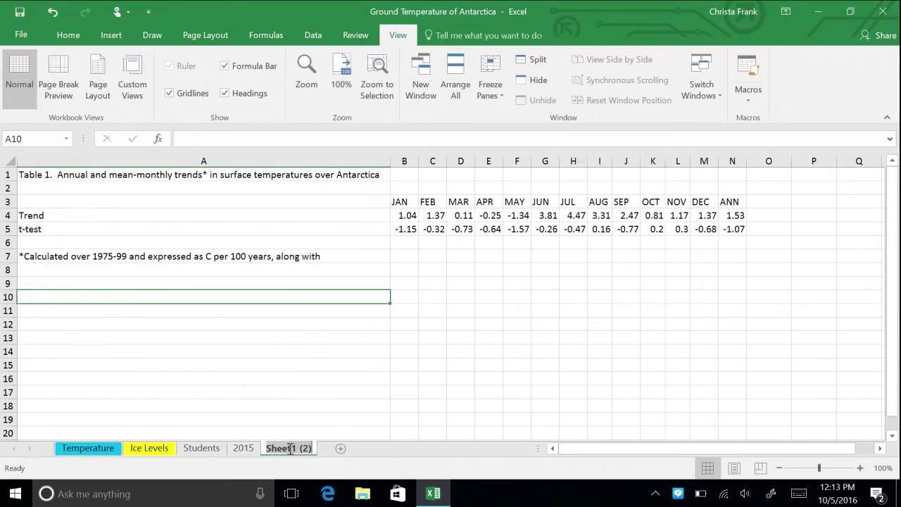
pyautogui.write('Trends')
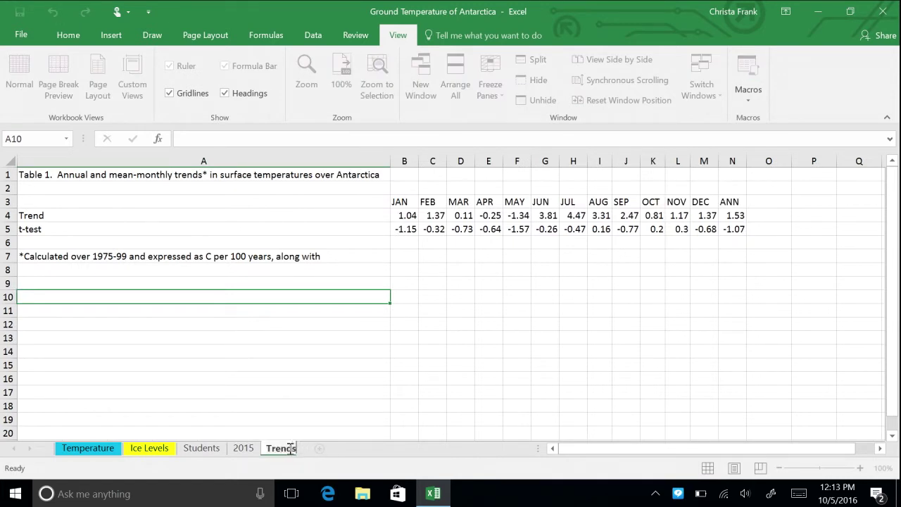
pyautogui.click(286, 432)
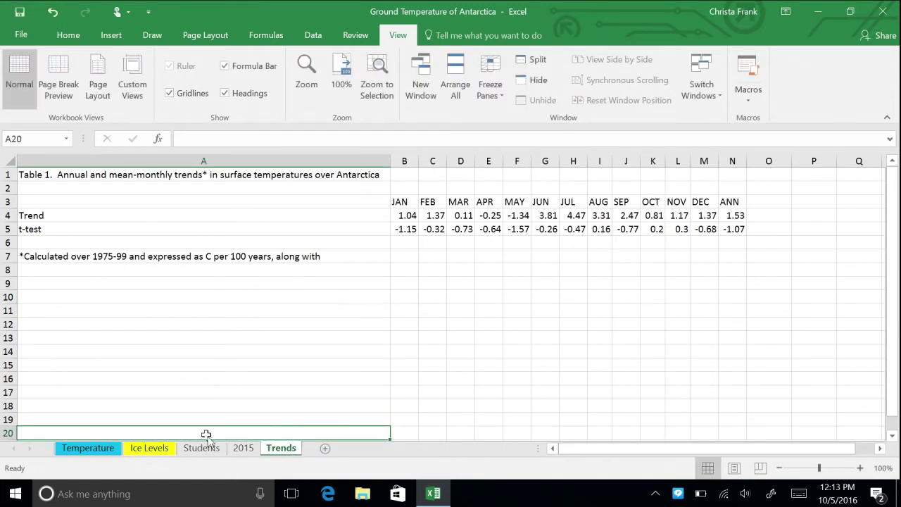
# On the Temperature sheet, insert a blank column B ahead of the January data.
pyautogui.click(81, 454)
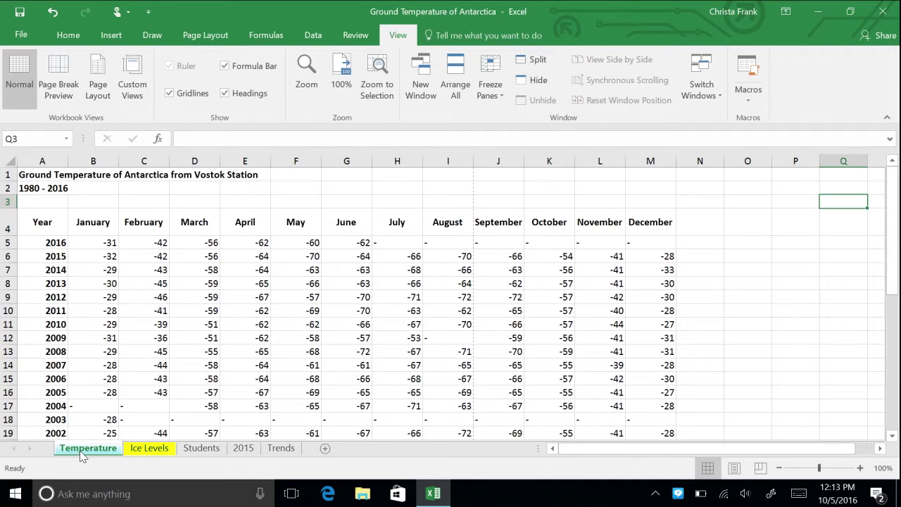
pyautogui.click(69, 36)
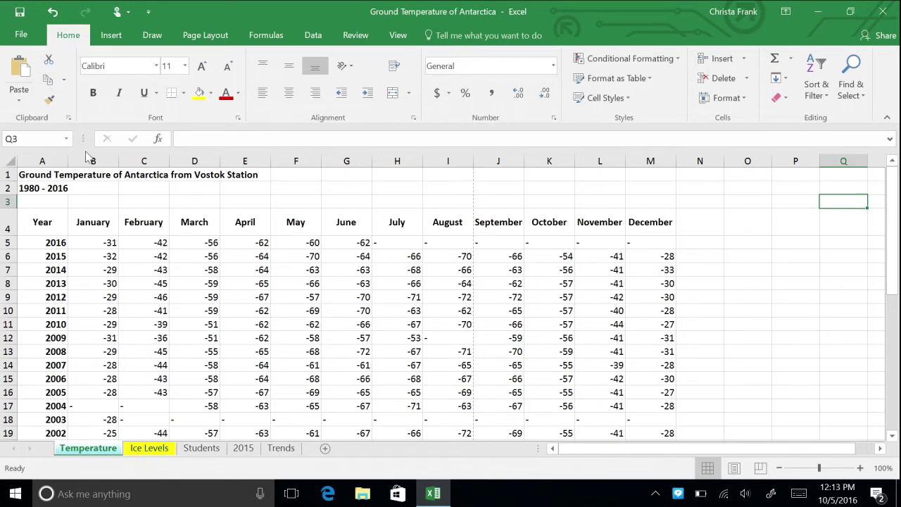
pyautogui.click(711, 59)
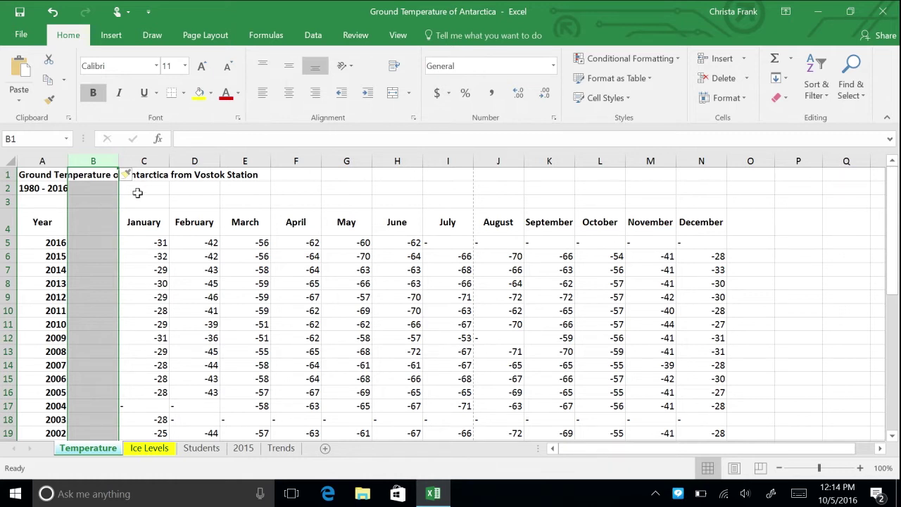
# Set column B's width to 5, then drag its border to narrow it further.
pyautogui.click(738, 99)
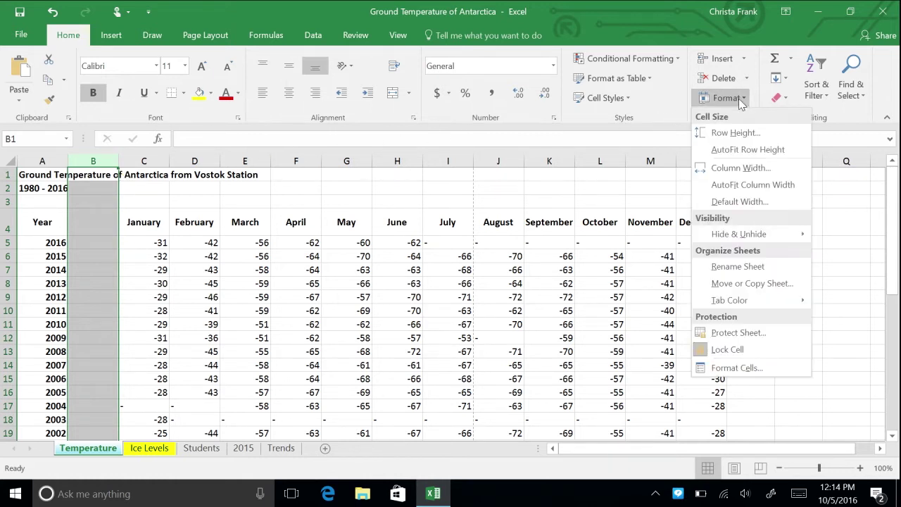
pyautogui.click(741, 167)
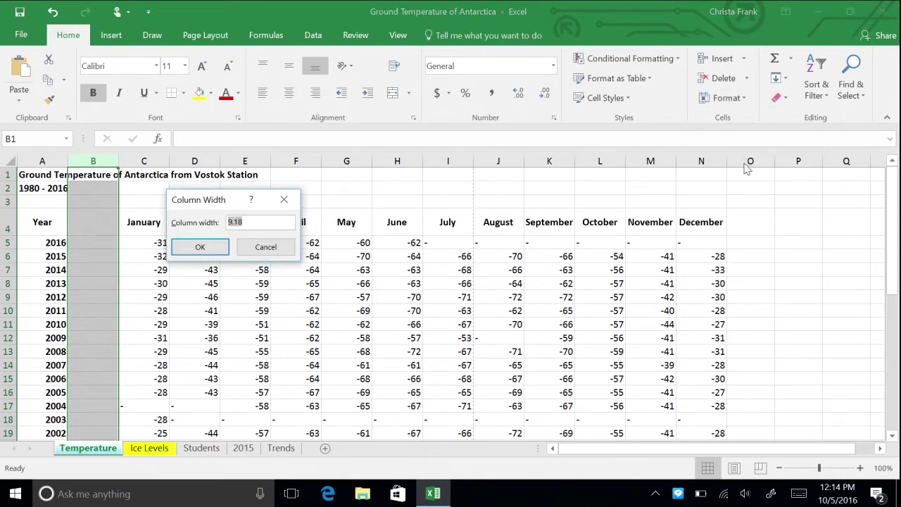
pyautogui.write('5')
pyautogui.press('Return')
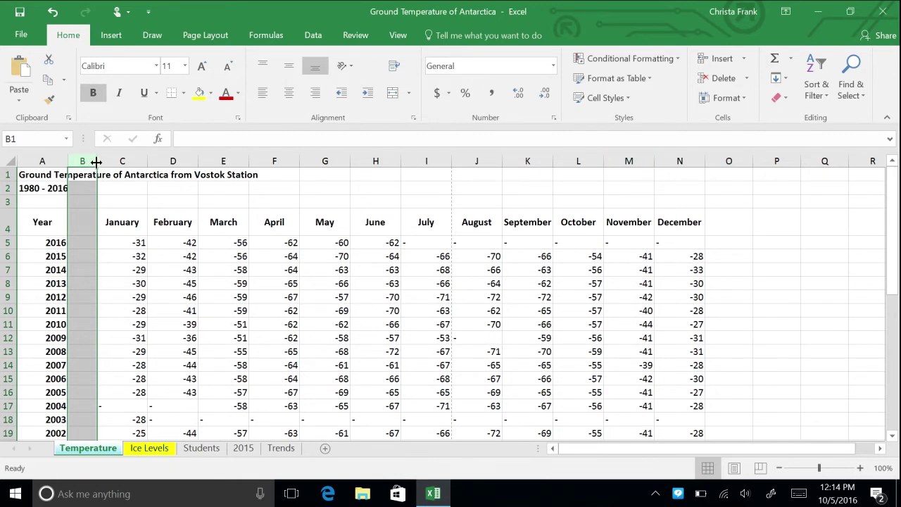
pyautogui.moveTo(96, 162); pyautogui.dragTo(96, 162)
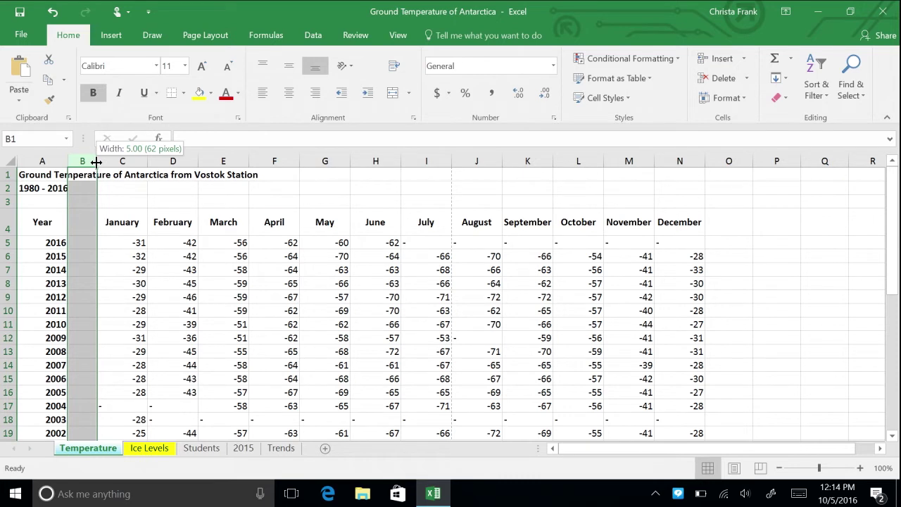
pyautogui.moveTo(96, 162)
pyautogui.mouseDown()
pyautogui.moveTo(157, 164)
pyautogui.moveTo(86, 166)
pyautogui.mouseUp()
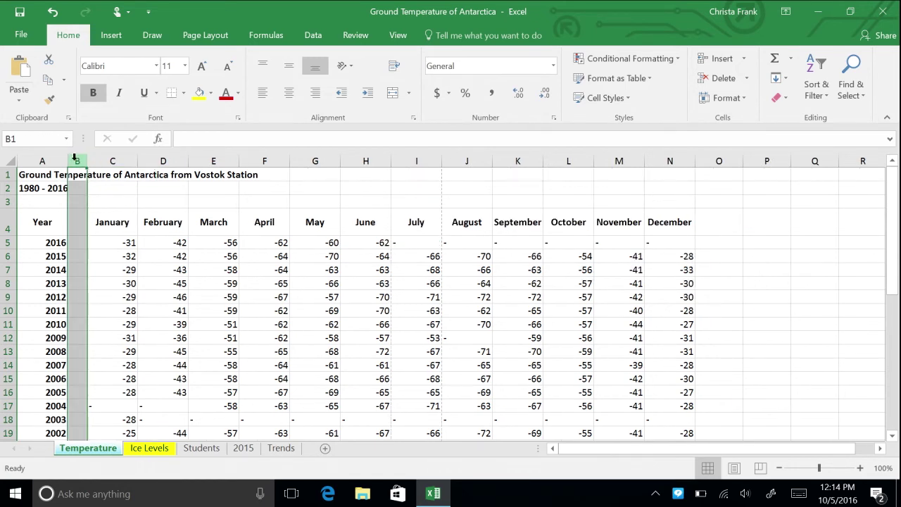
# Delete the blank column B and select the Year header cell A4.
pyautogui.rightClick(75, 159)
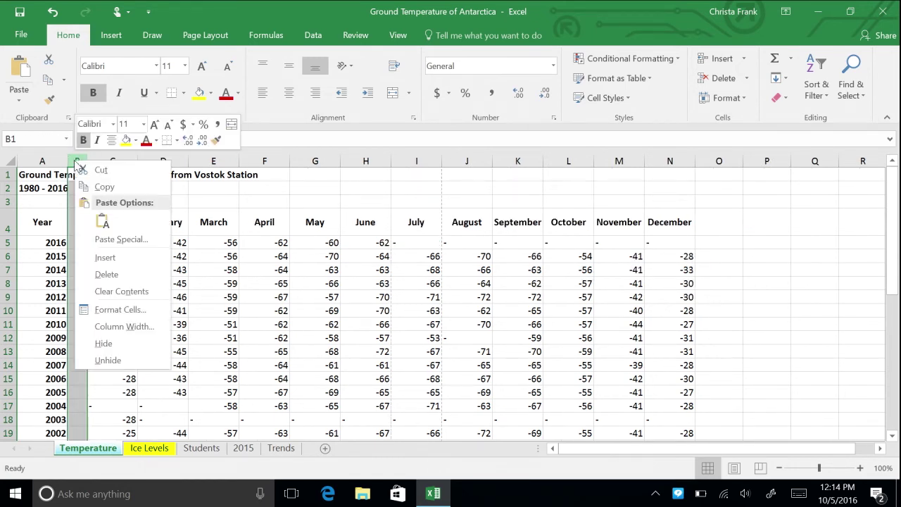
pyautogui.click(104, 275)
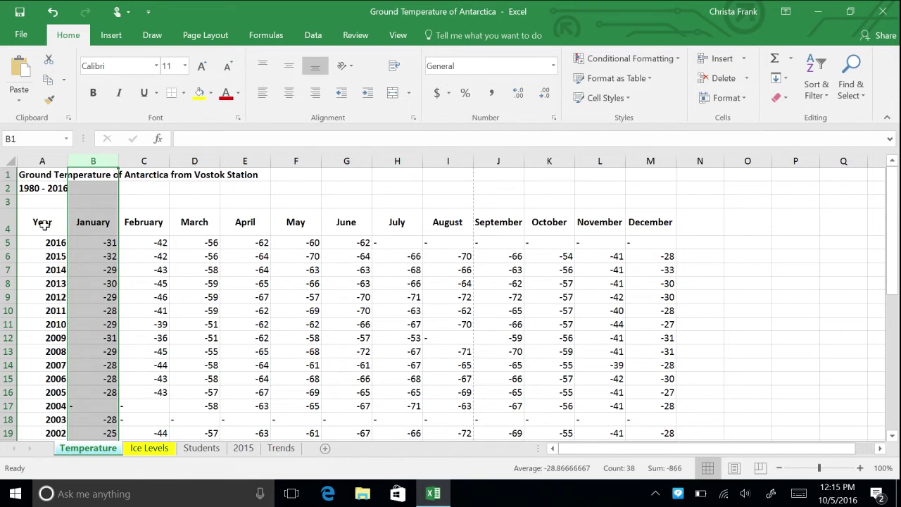
pyautogui.click(43, 222)
# Apply the 60% - Accent3 cell style to the header row A4:M4.
pyautogui.moveTo(296, 222); pyautogui.dragTo(655, 221)
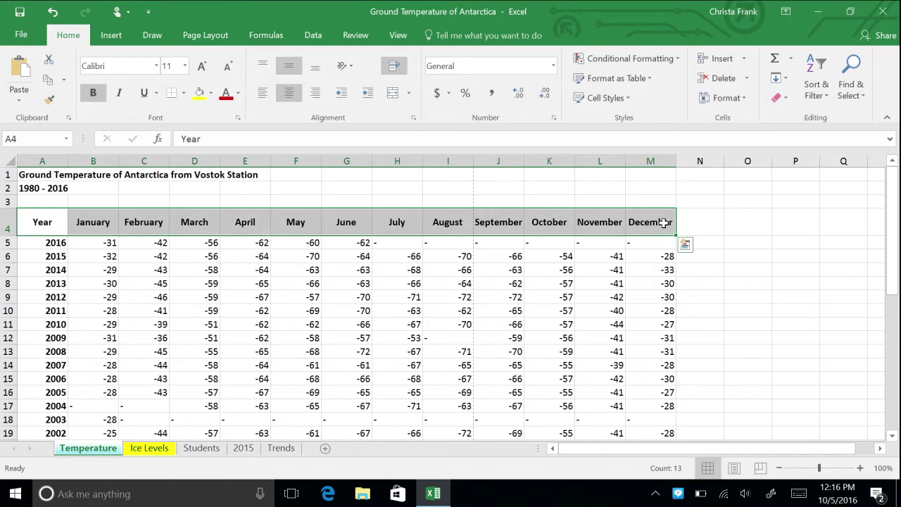
pyautogui.click(623, 99)
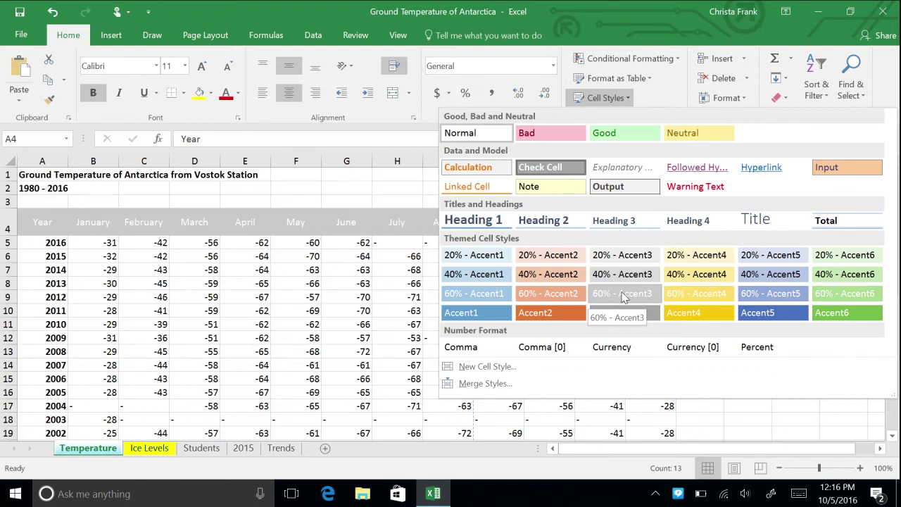
pyautogui.click(622, 296)
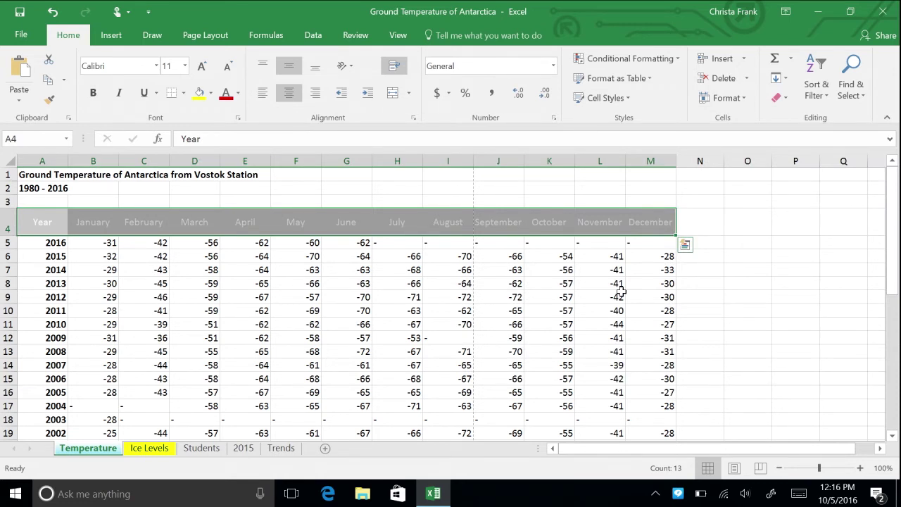
# Choose a new workbook theme from the Themes list, turning the header row teal.
pyautogui.click(205, 36)
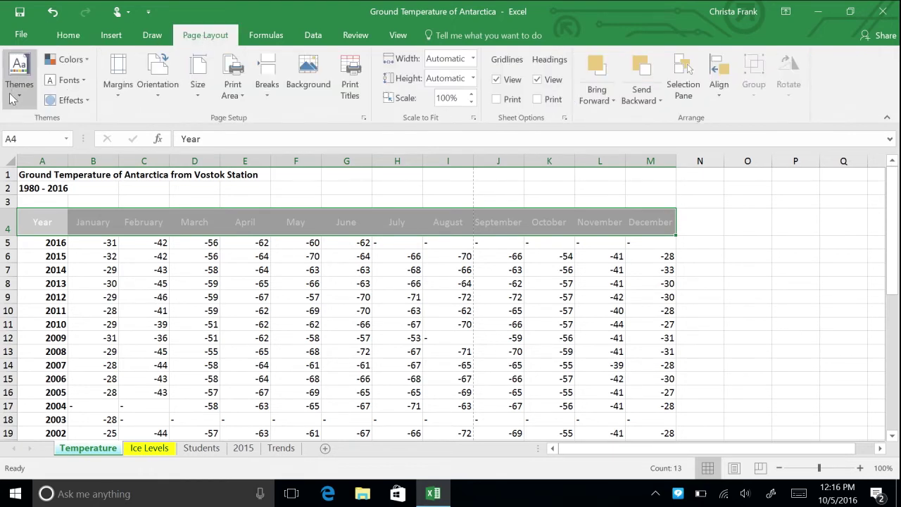
pyautogui.click(19, 74)
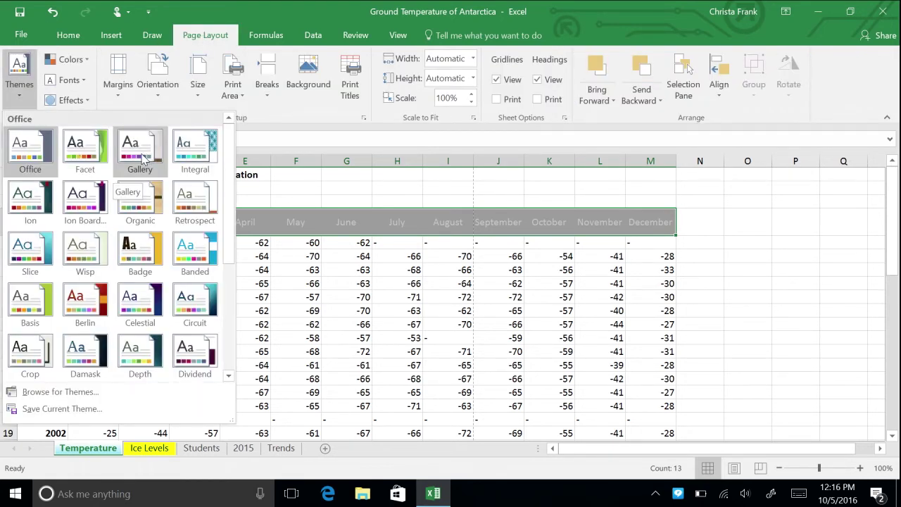
pyautogui.press('Escape')
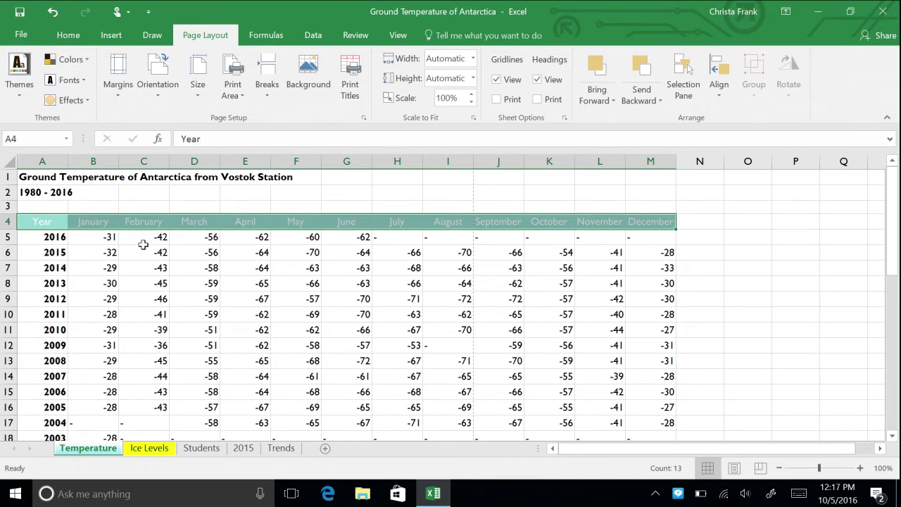
pyautogui.click(398, 35)
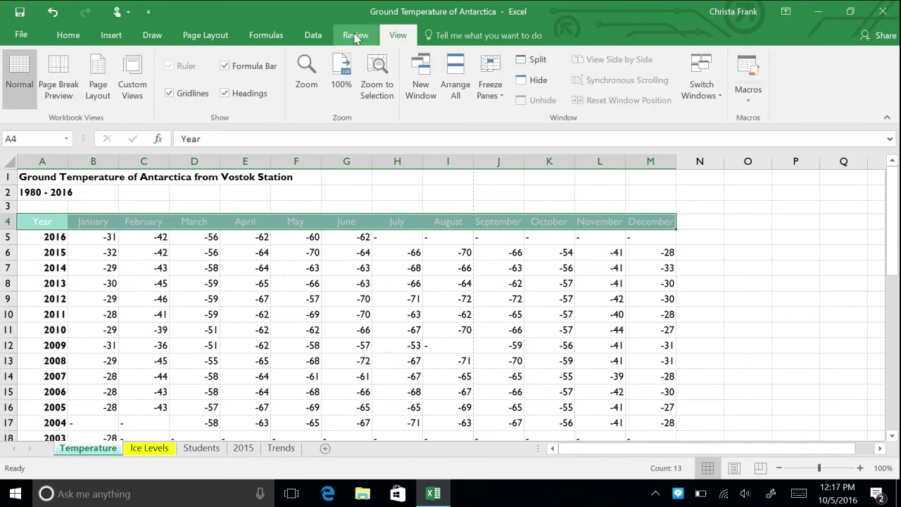
# In Page Layout view, put the sheet name in the header centre and the author's first name on the left.
pyautogui.click(91, 95)
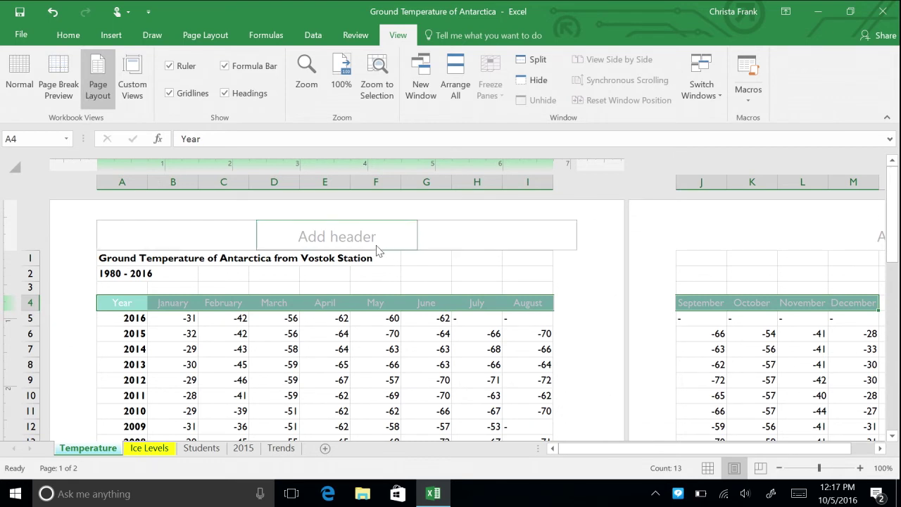
pyautogui.click(354, 238)
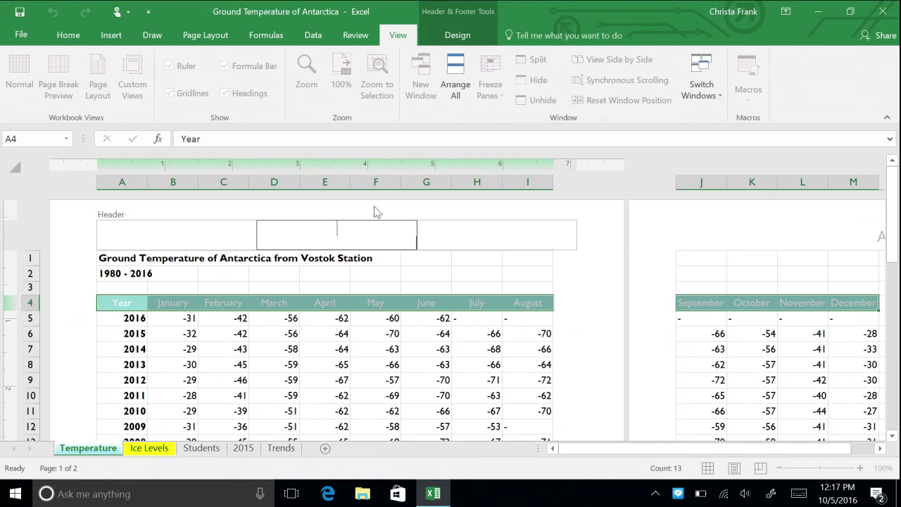
pyautogui.click(443, 40)
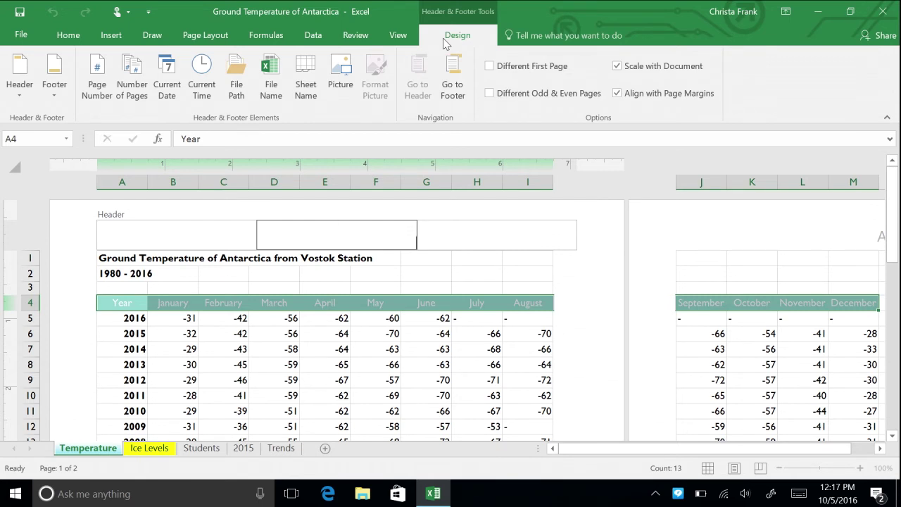
pyautogui.click(304, 85)
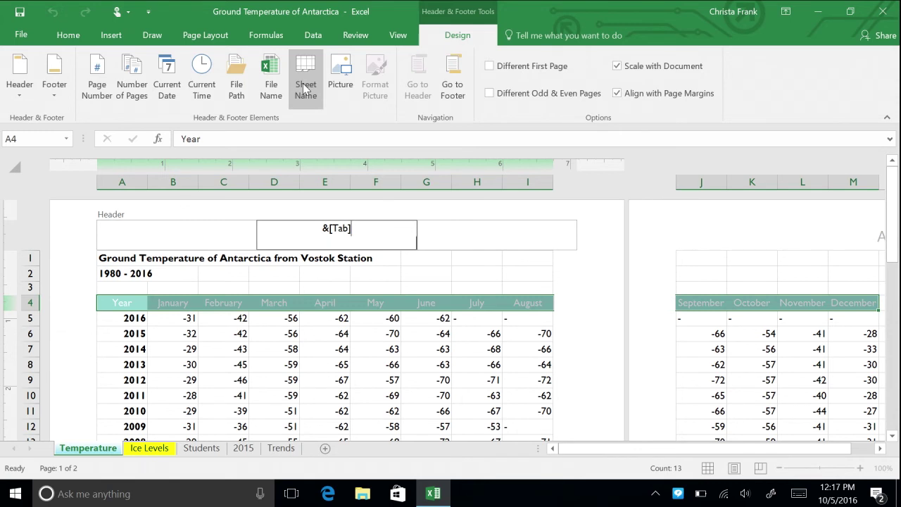
pyautogui.click(133, 238)
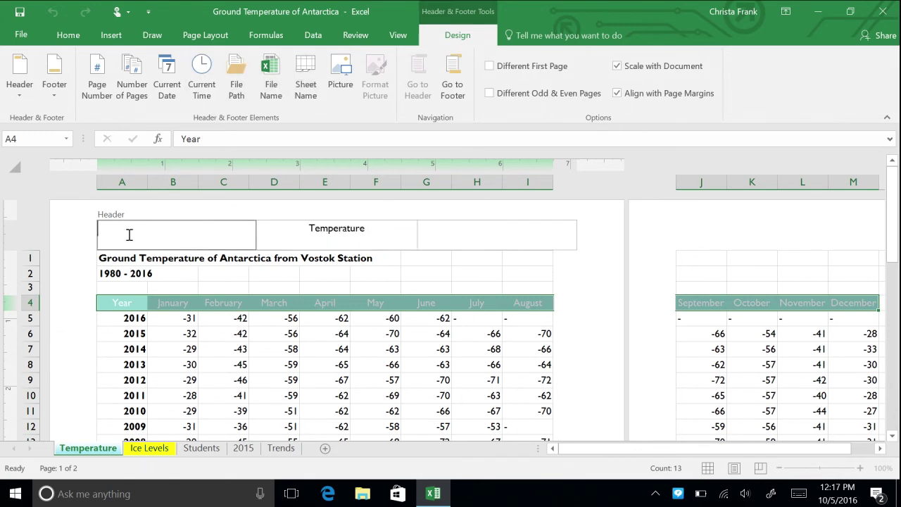
pyautogui.write('Christa')
# Apply the preset footer 'Confidential, 10/5/2016, Page 1' to the Temperature sheet.
pyautogui.click(453, 81)
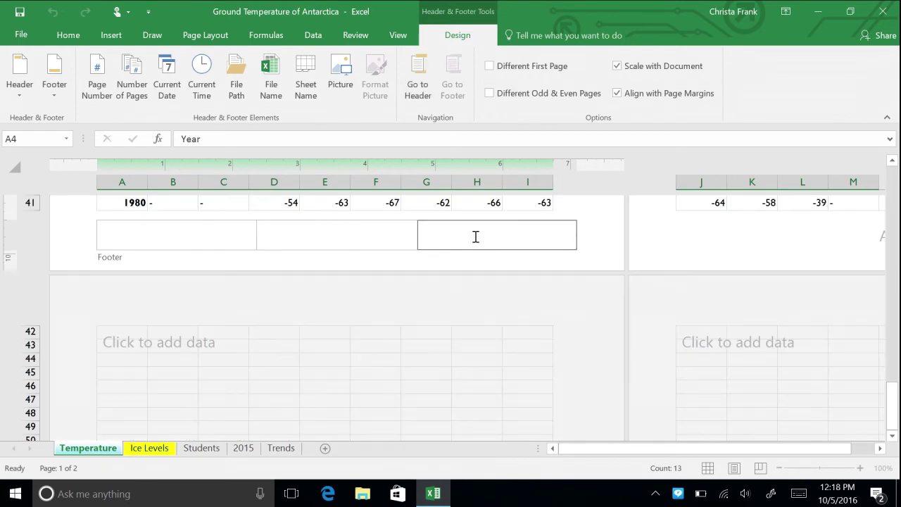
pyautogui.click(52, 95)
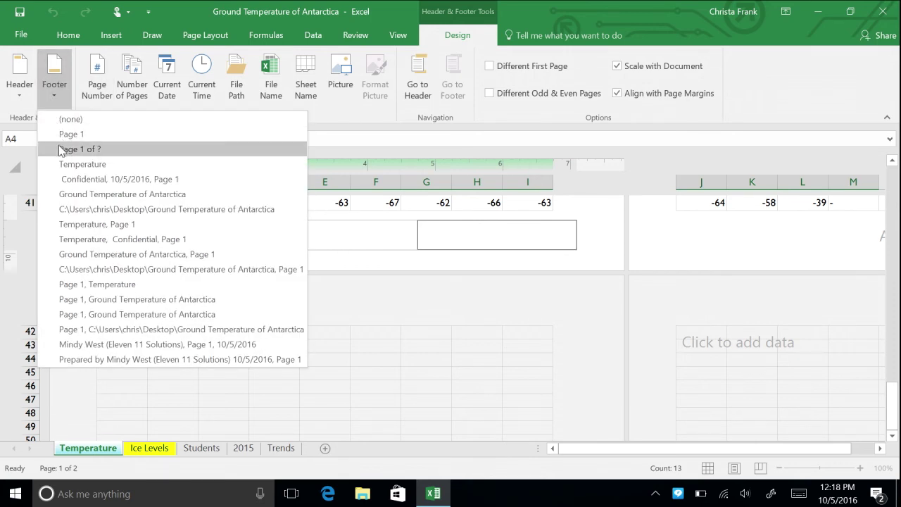
pyautogui.click(73, 181)
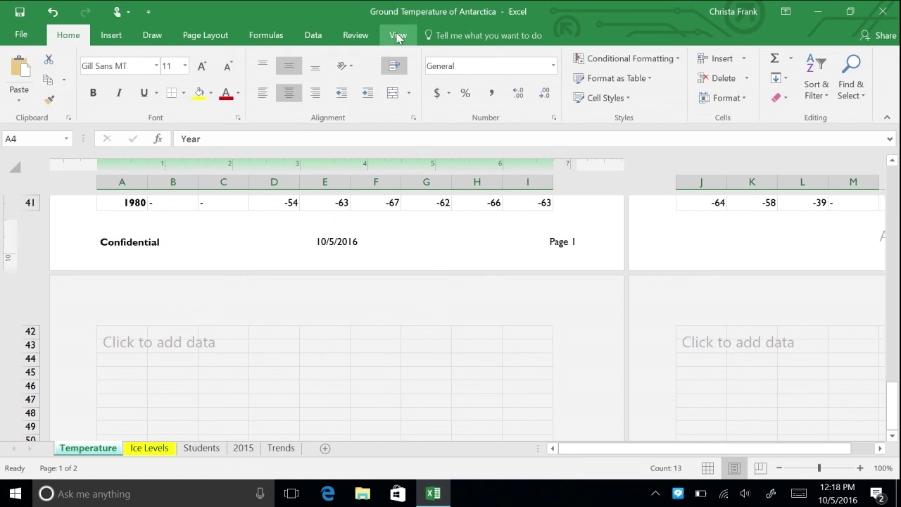
# Switch the Temperature sheet back to Normal view and preview it as page 1 of 2 in Print.
pyautogui.click(325, 204)
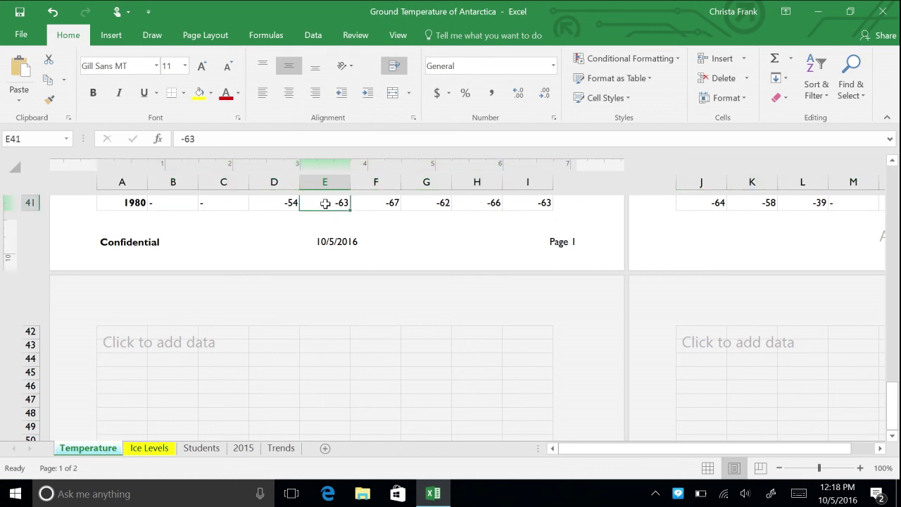
pyautogui.scroll(1, 342, 218)
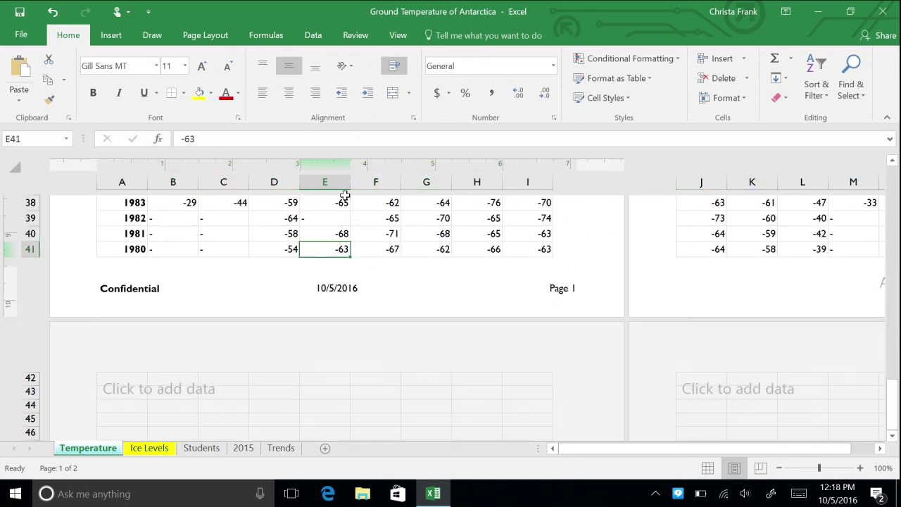
pyautogui.click(412, 36)
pyautogui.click(19, 74)
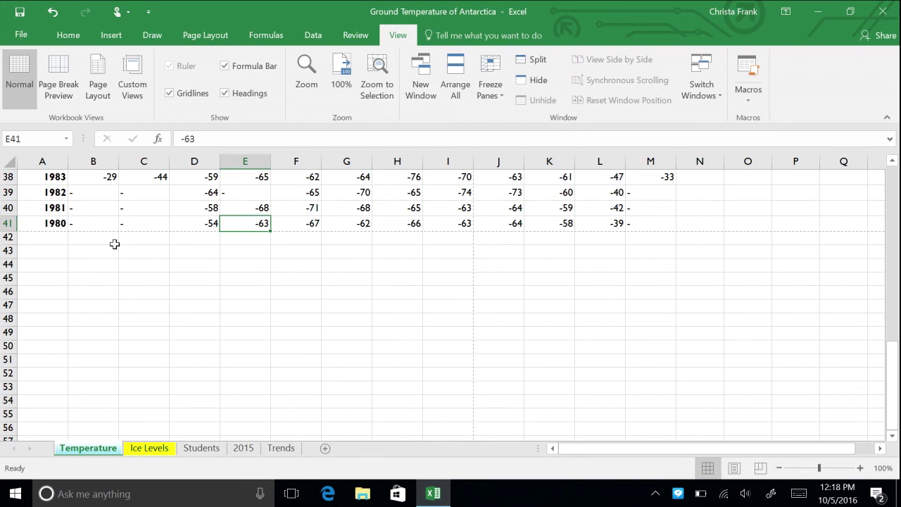
pyautogui.click(21, 35)
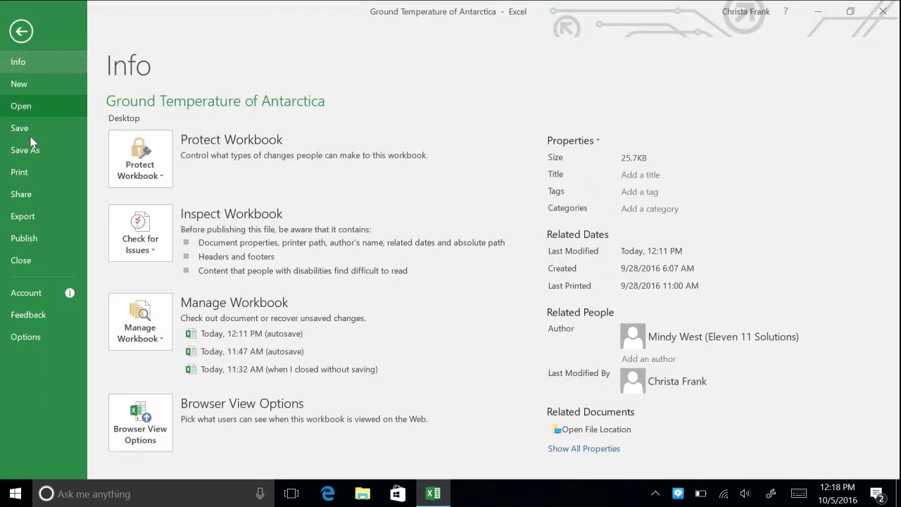
pyautogui.click(33, 173)
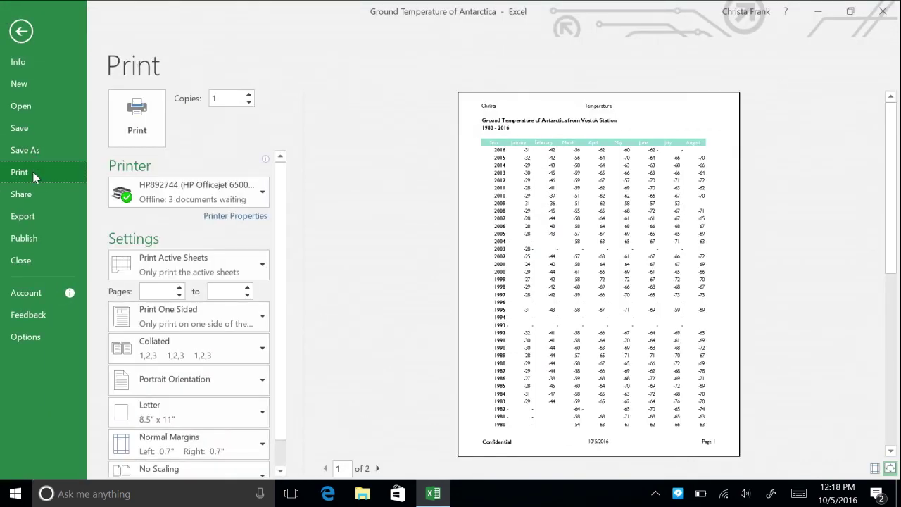